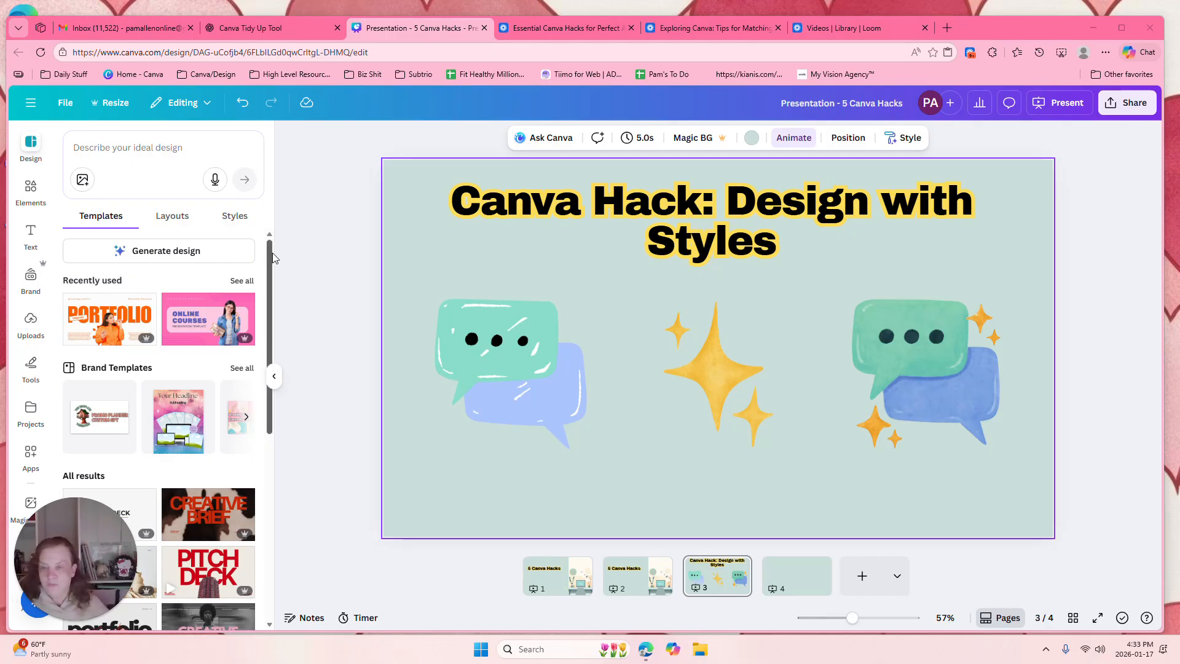
# Step: Browse the suggested templates and give slide 3 the layout with the title on the left and three framed graphics beside captions
pyautogui.click(30, 143)
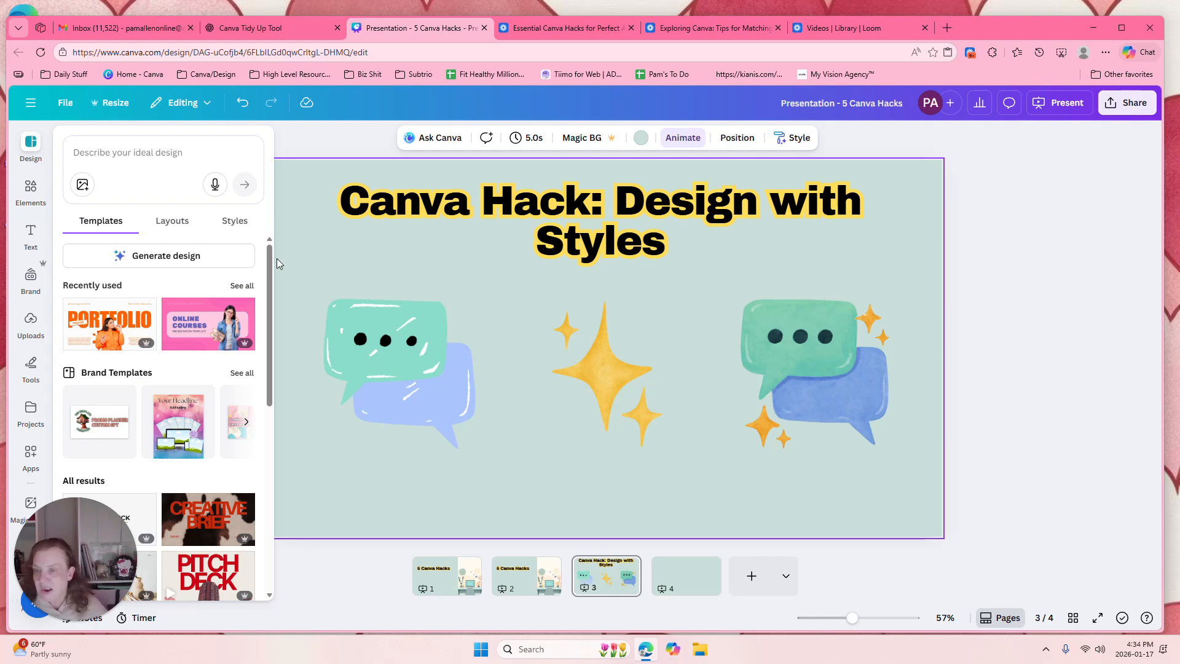
pyautogui.moveTo(271, 258); pyautogui.dragTo(257, 371)
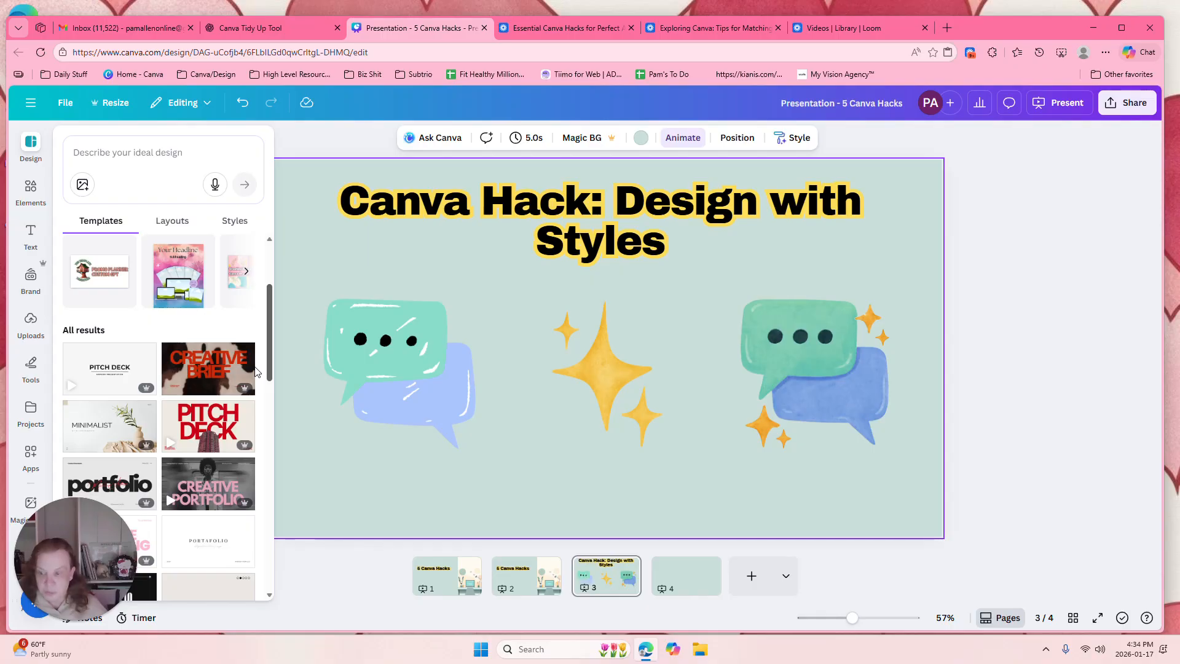
pyautogui.scroll(-2, 254, 370)
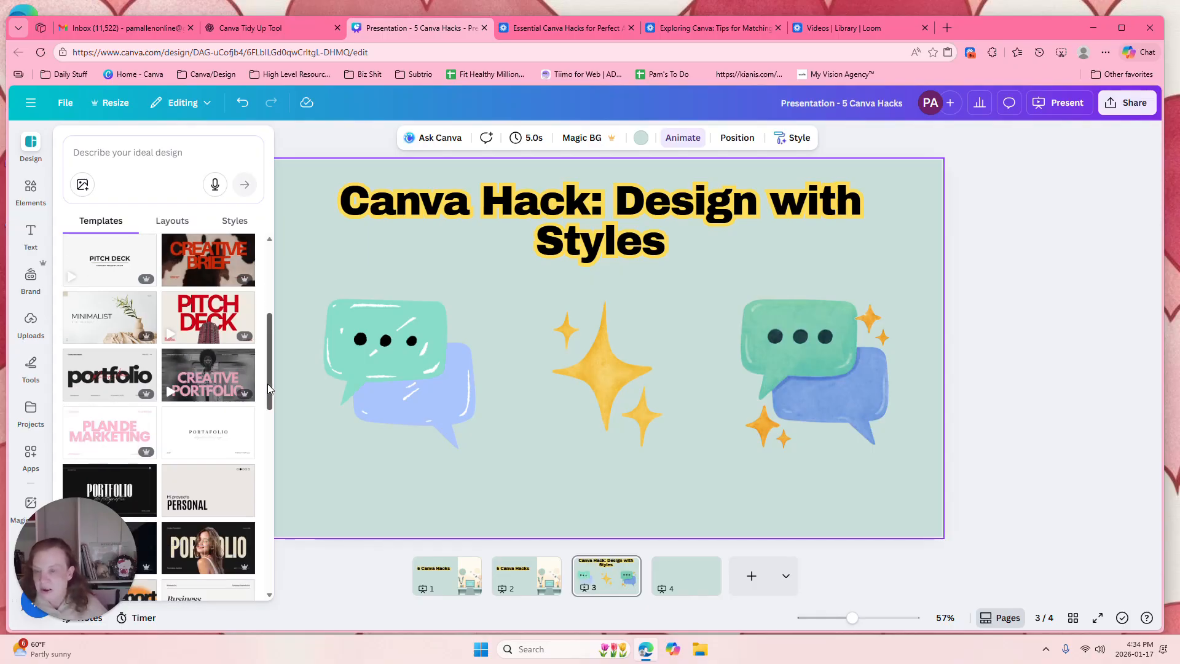
pyautogui.moveTo(267, 383); pyautogui.dragTo(267, 263)
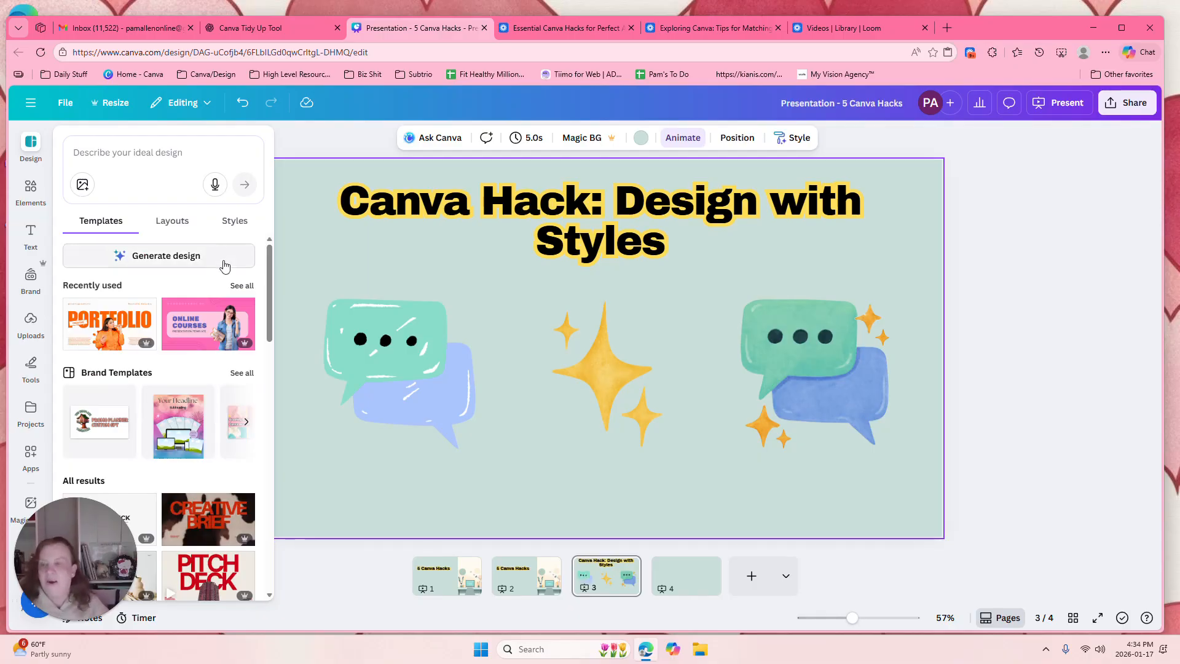
pyautogui.click(182, 223)
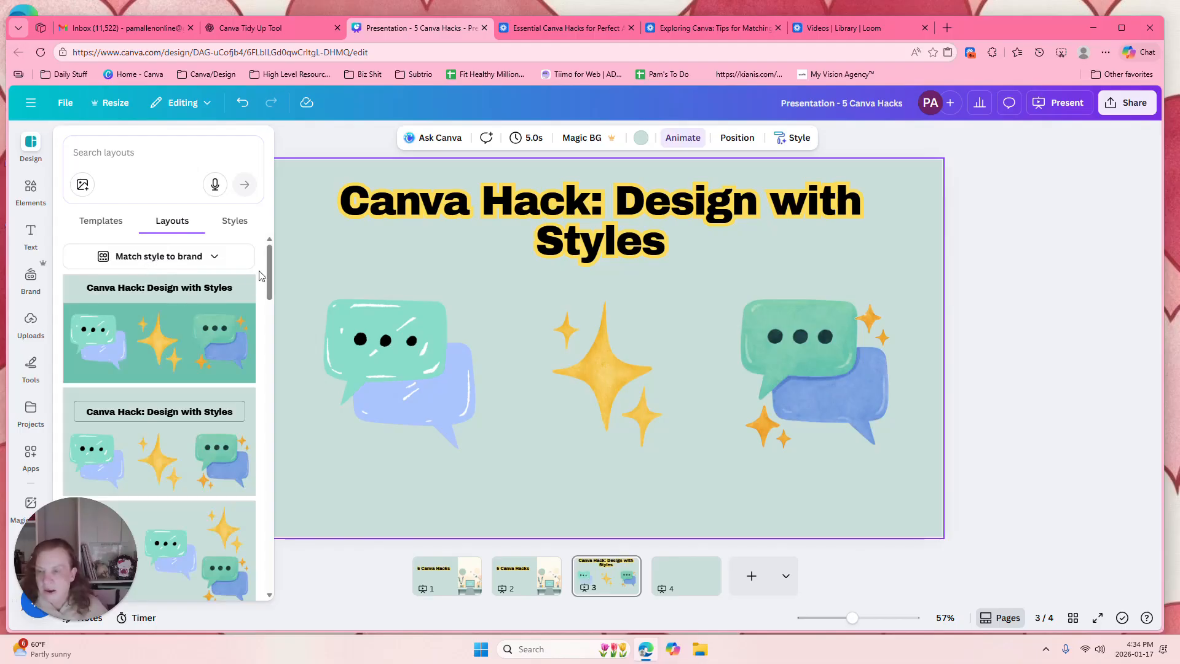
pyautogui.moveTo(270, 263)
pyautogui.mouseDown()
pyautogui.moveTo(265, 562)
pyautogui.moveTo(252, 345)
pyautogui.moveTo(263, 262)
pyautogui.moveTo(263, 285)
pyautogui.mouseUp()
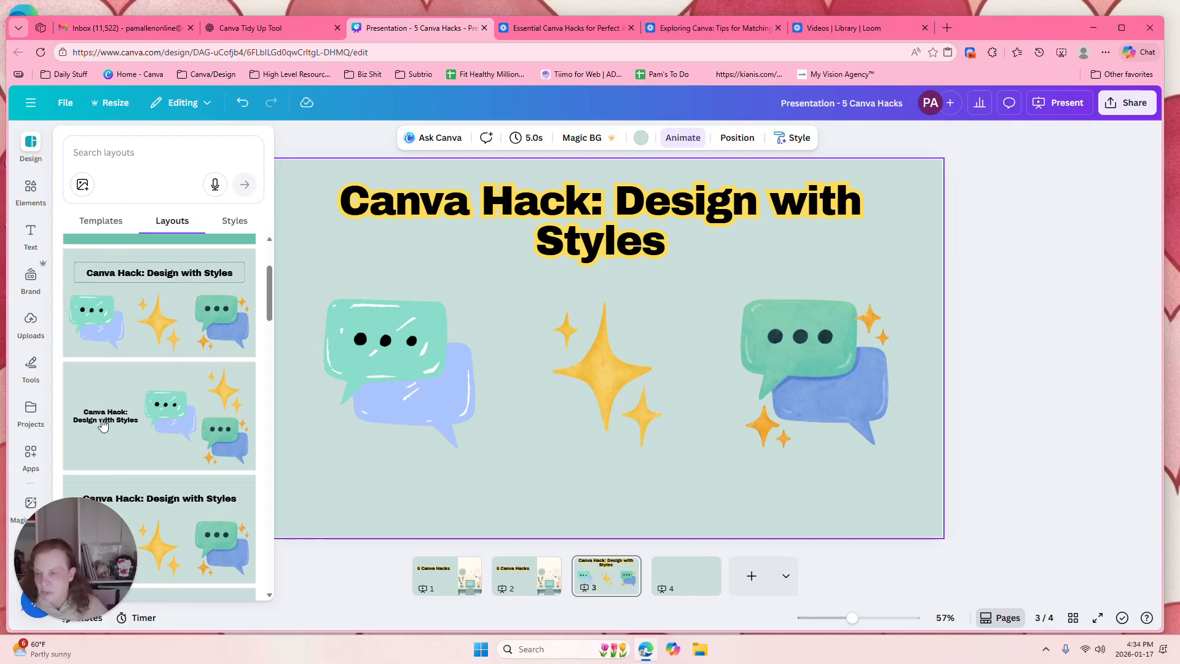
pyautogui.moveTo(272, 295); pyautogui.dragTo(274, 400)
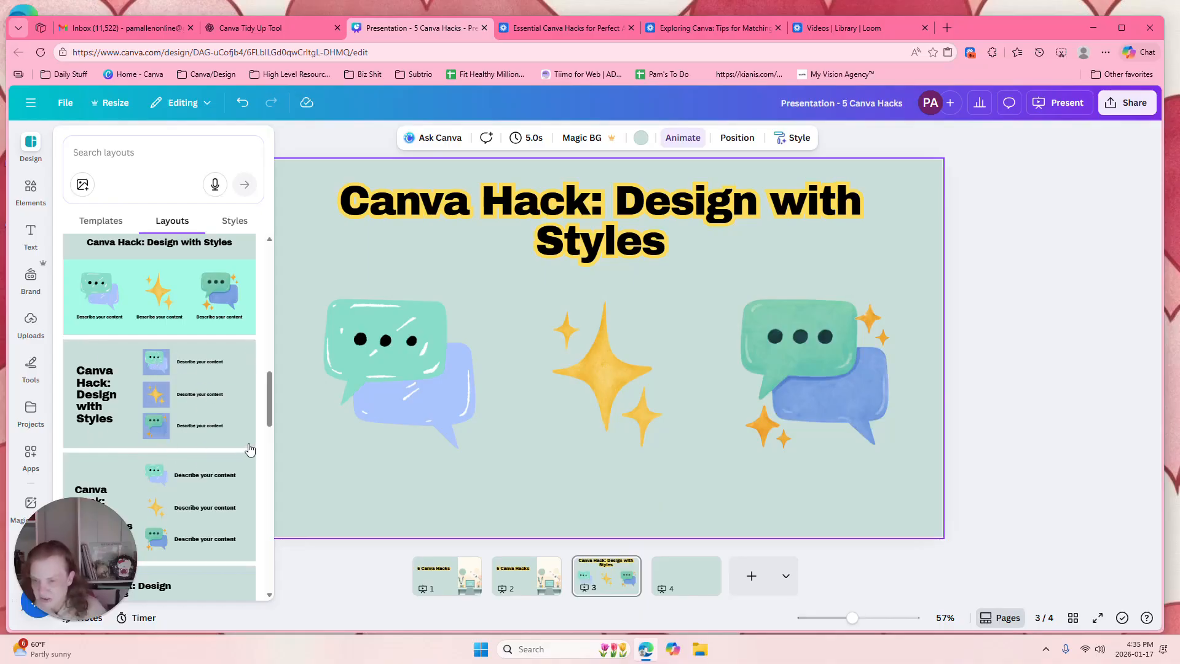
pyautogui.click(129, 421)
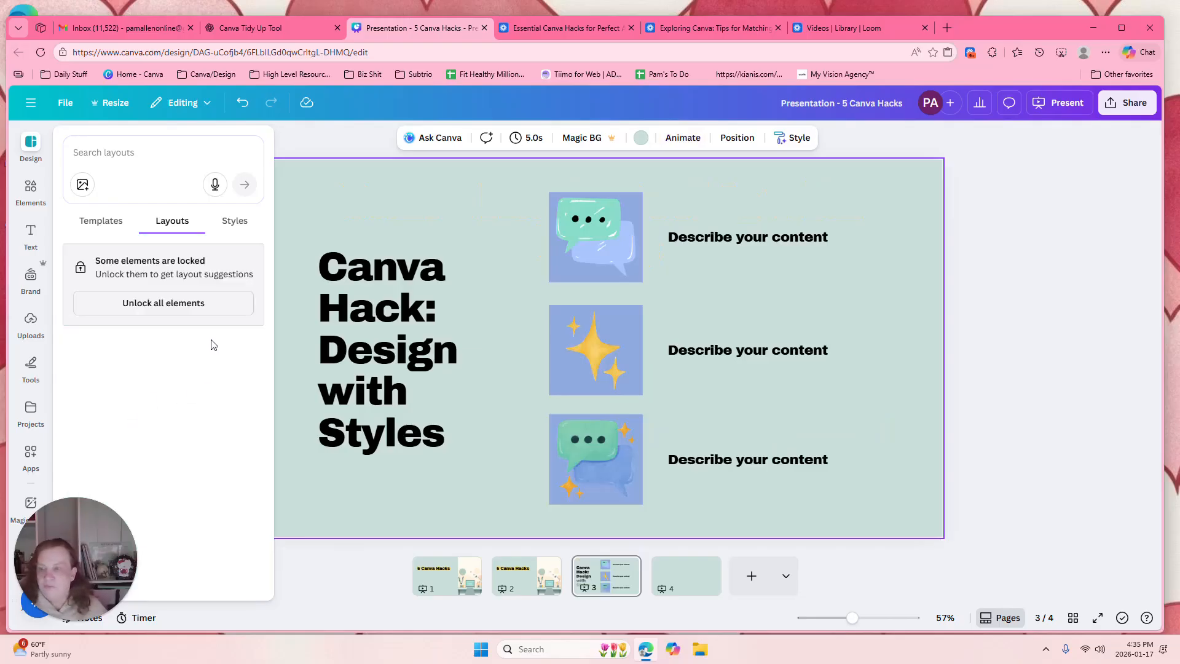
# Step: Restyle slide 3 with the brand colour palette, shuffled to a tan background with dark text, and the Libre Baskerville and Inter brand fonts
pyautogui.click(242, 222)
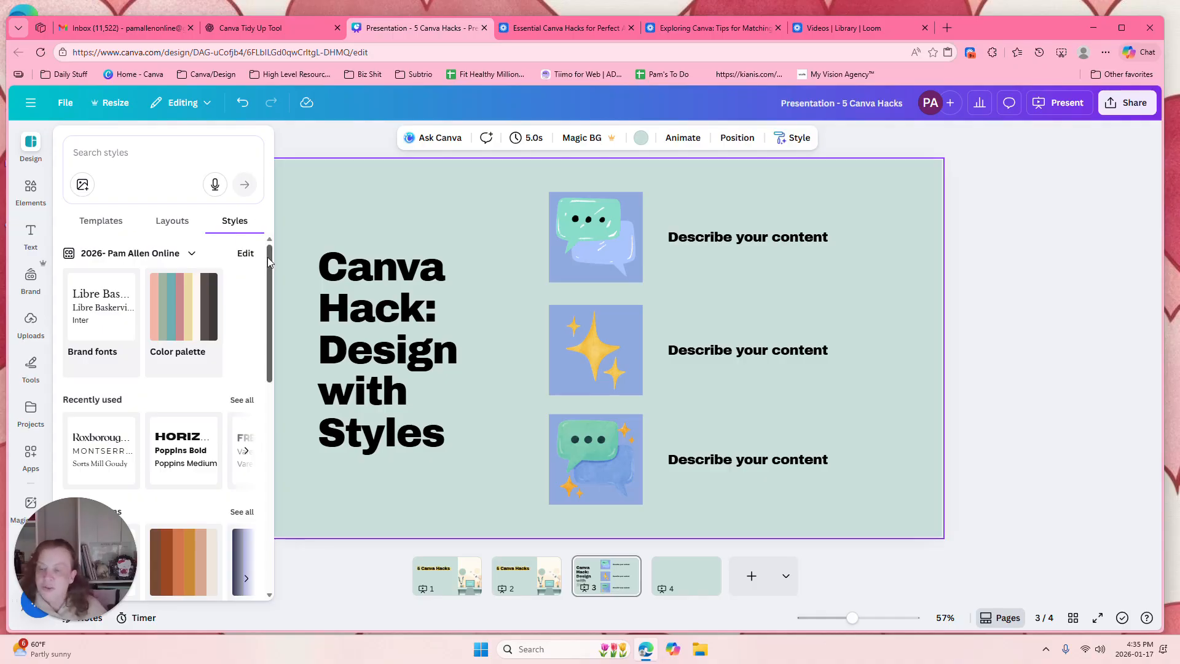
pyautogui.moveTo(268, 261)
pyautogui.mouseDown()
pyautogui.moveTo(268, 277)
pyautogui.moveTo(268, 261)
pyautogui.mouseUp()
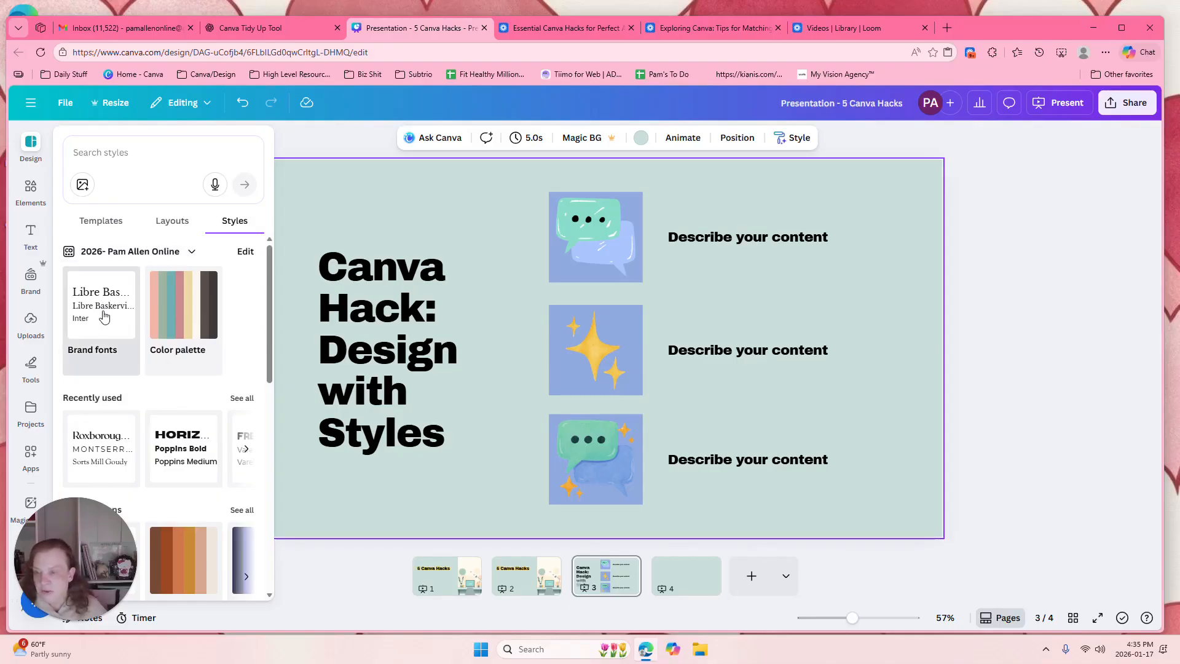
pyautogui.click(175, 316)
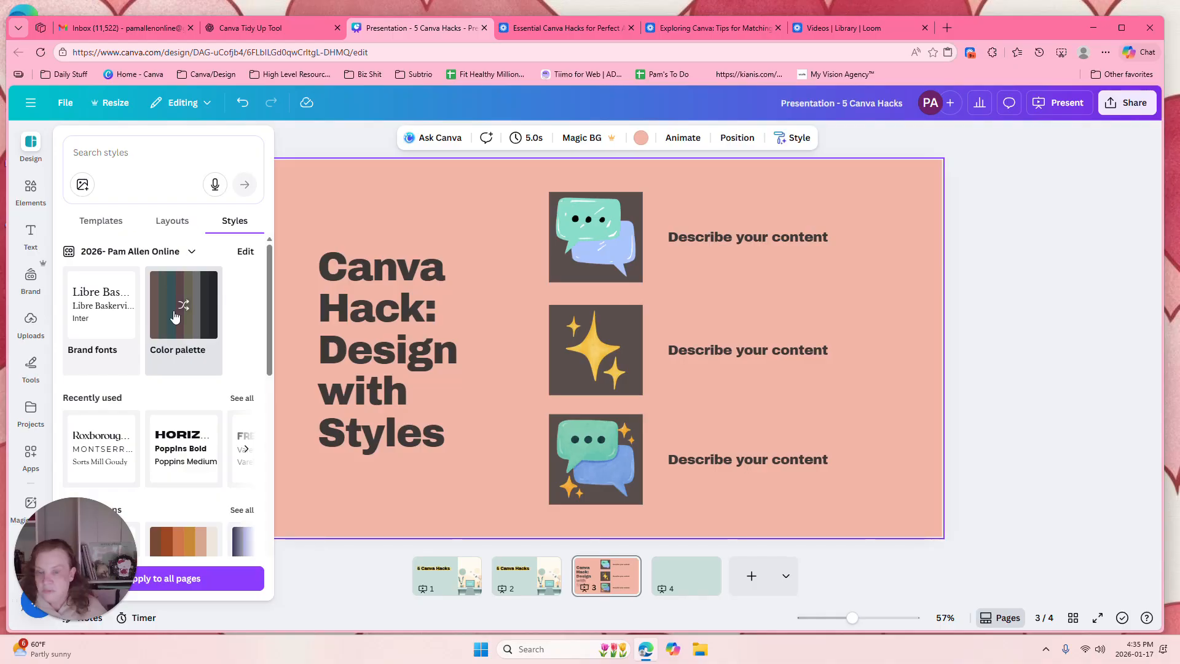
pyautogui.click(175, 317)
pyautogui.click(175, 315)
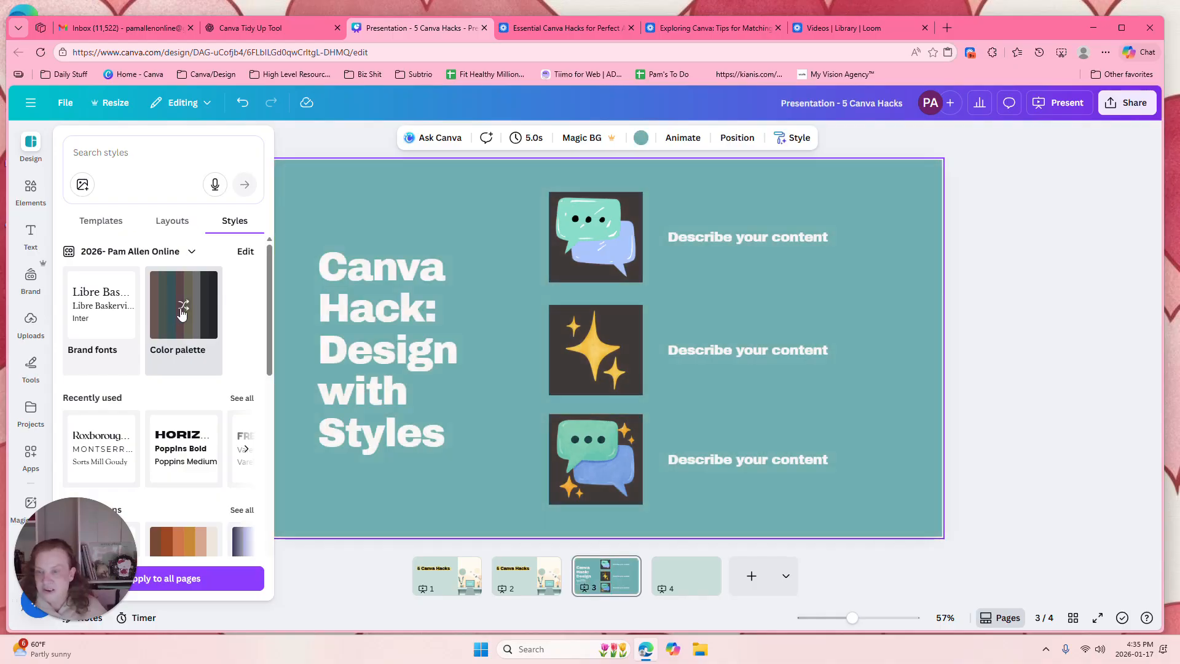
pyautogui.click(182, 309)
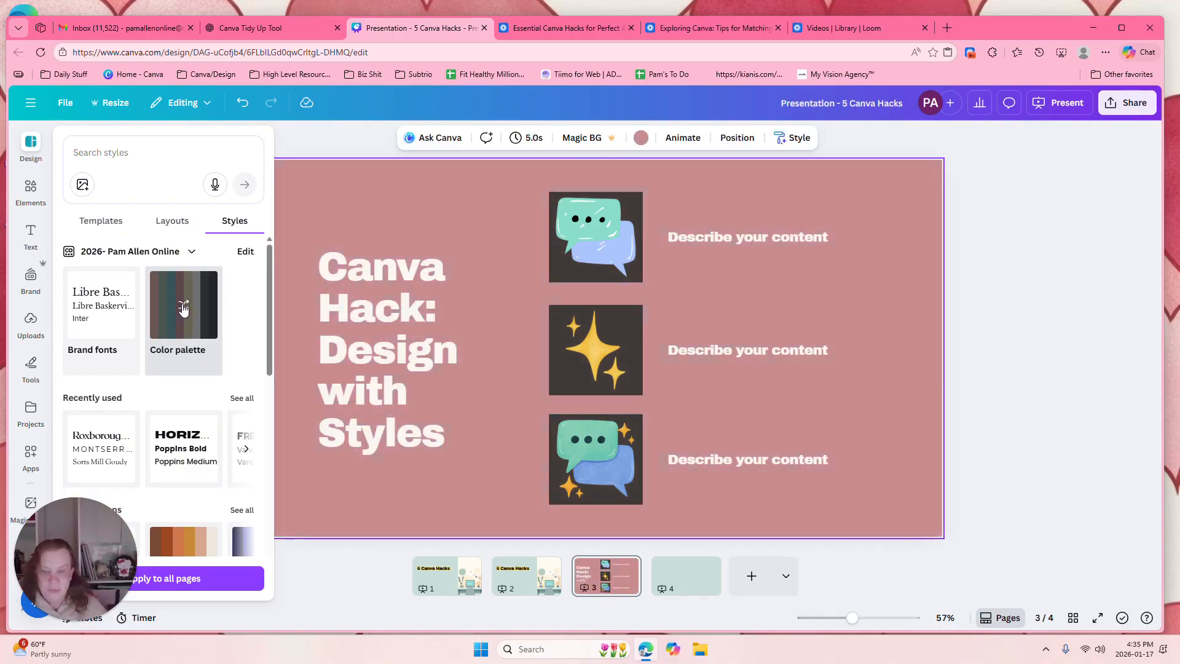
pyautogui.click(183, 309)
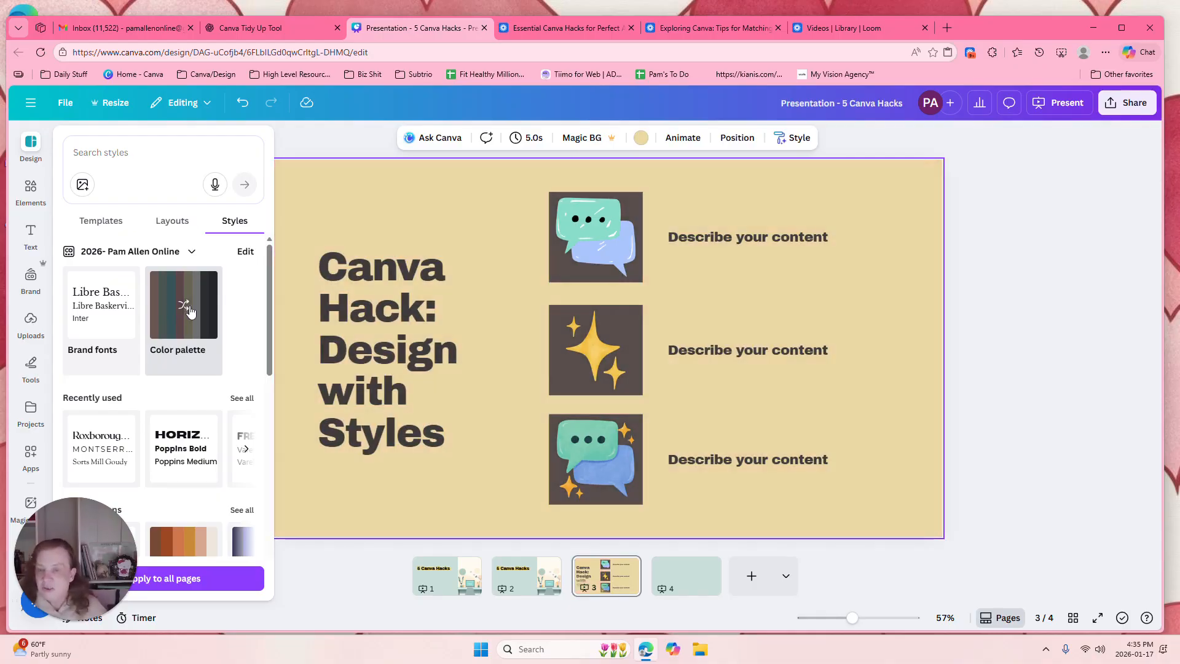
pyautogui.click(100, 299)
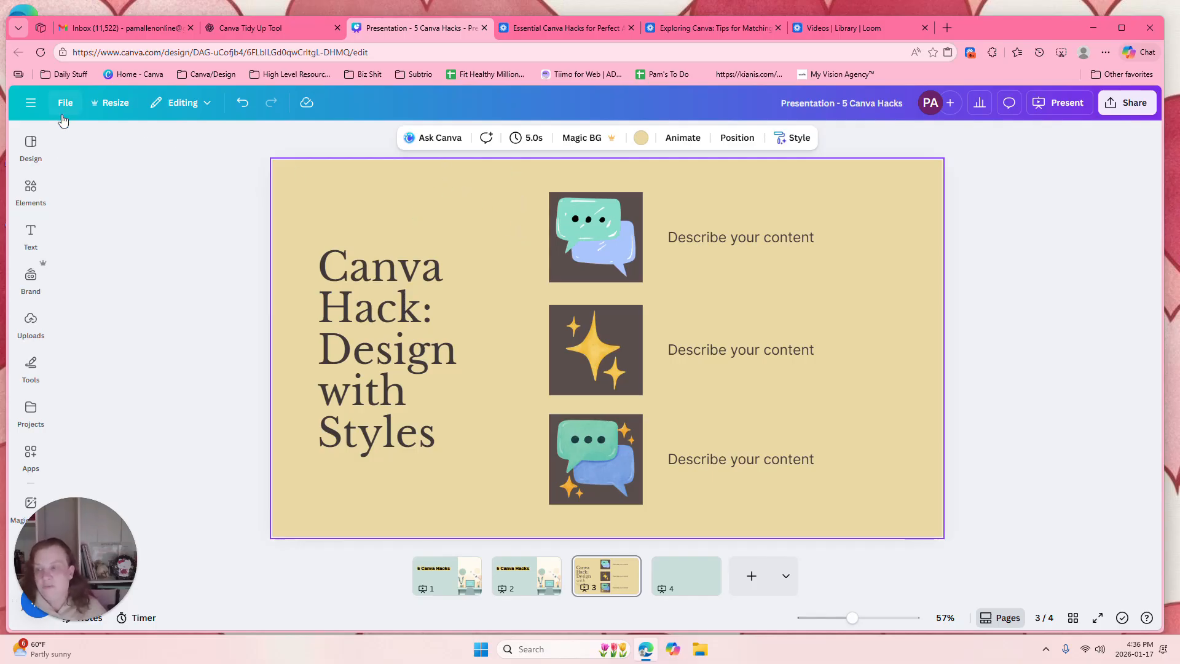
# Step: Apply the Nickainley and Inter colour-and-font combination to all pages and check slides 1 to 3
pyautogui.click(30, 145)
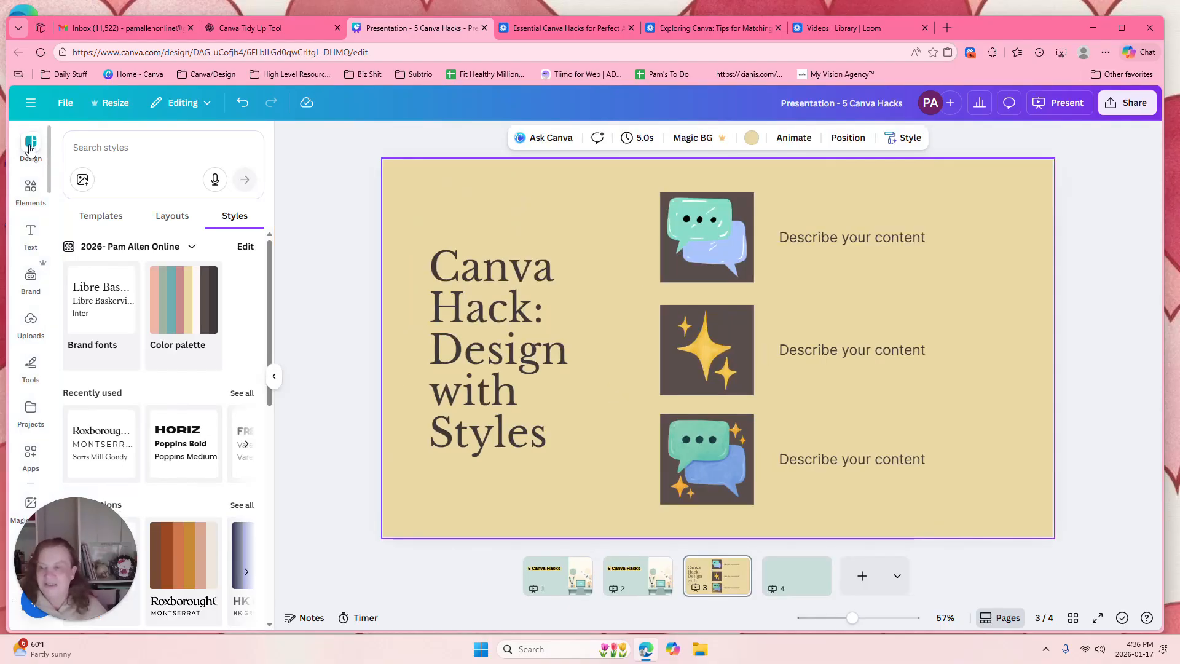
pyautogui.moveTo(267, 243); pyautogui.dragTo(289, 342)
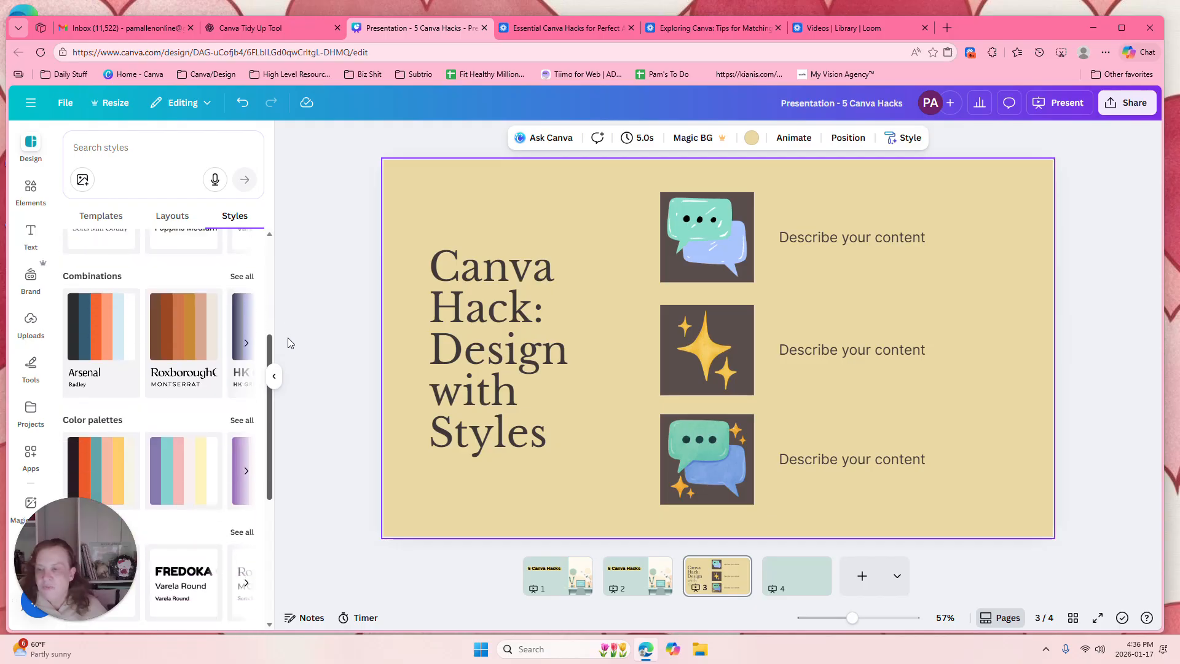
pyautogui.click(242, 277)
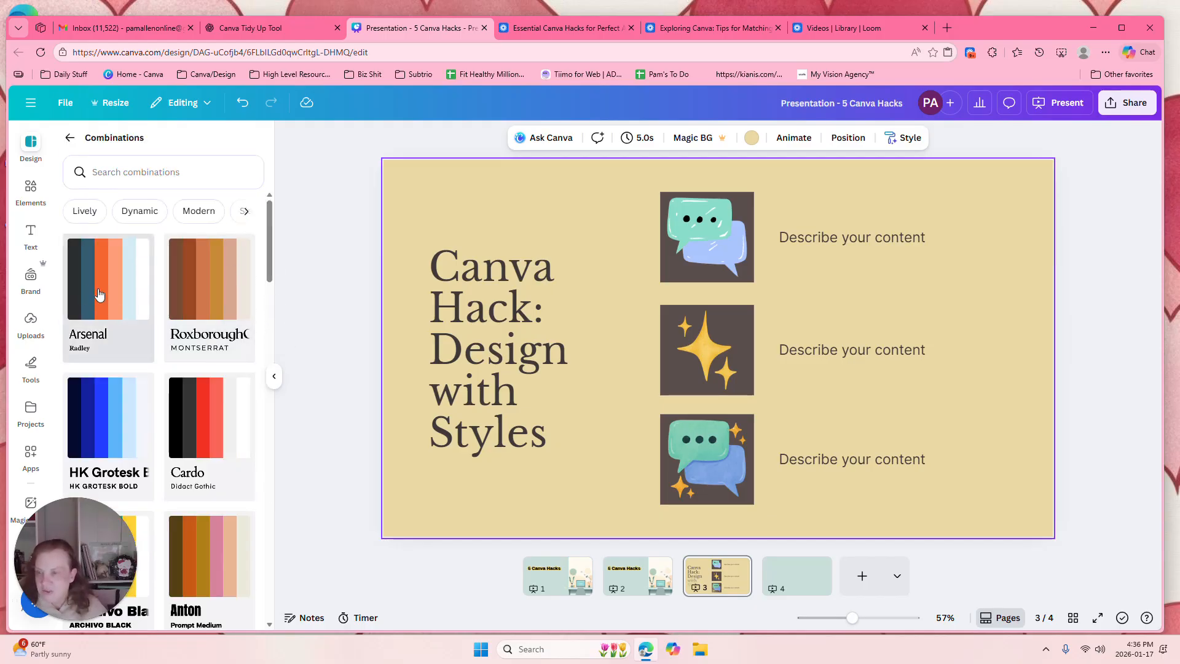
pyautogui.moveTo(95, 540); pyautogui.dragTo(356, 466)
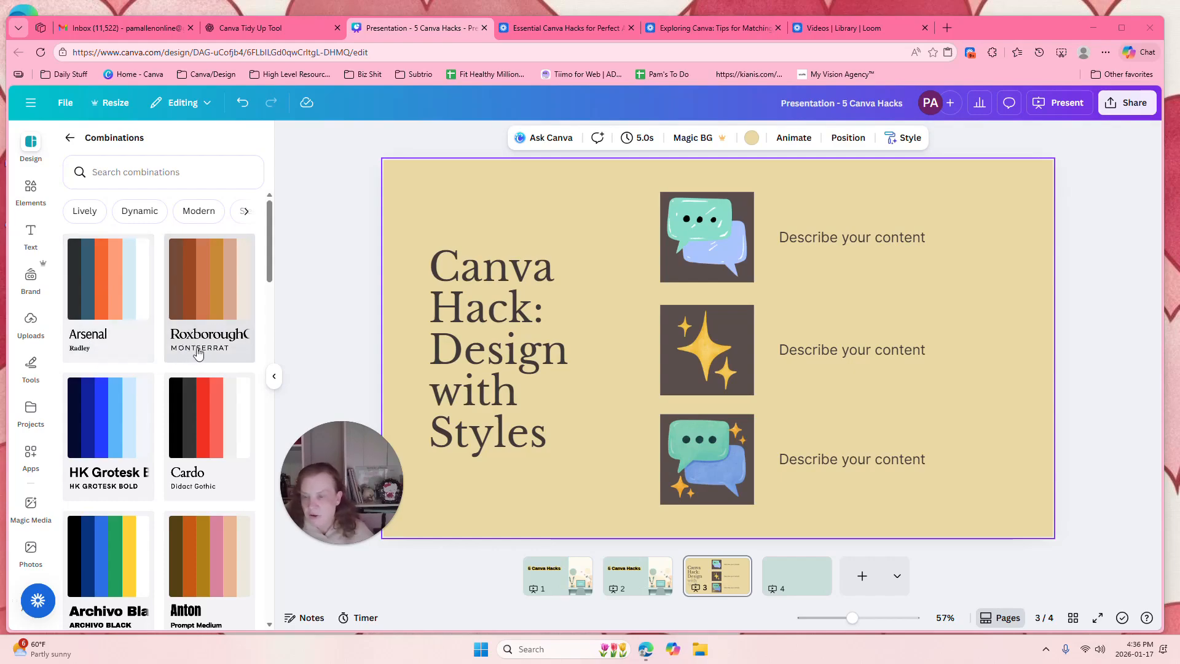
pyautogui.moveTo(270, 260); pyautogui.dragTo(261, 396)
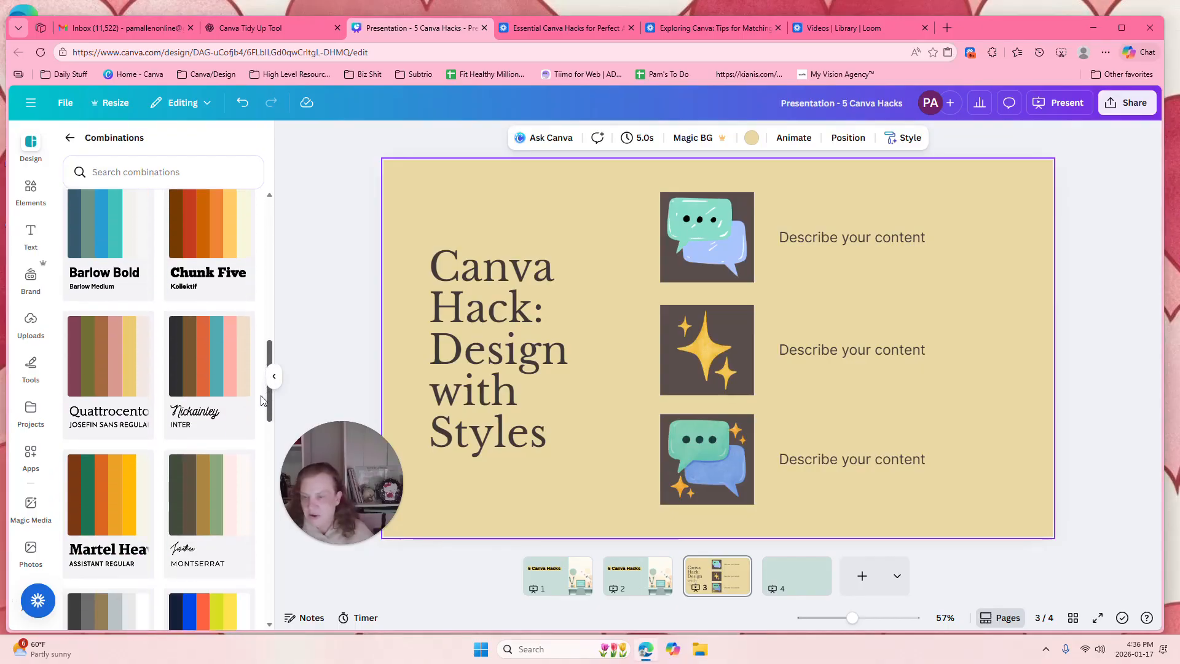
pyautogui.click(199, 384)
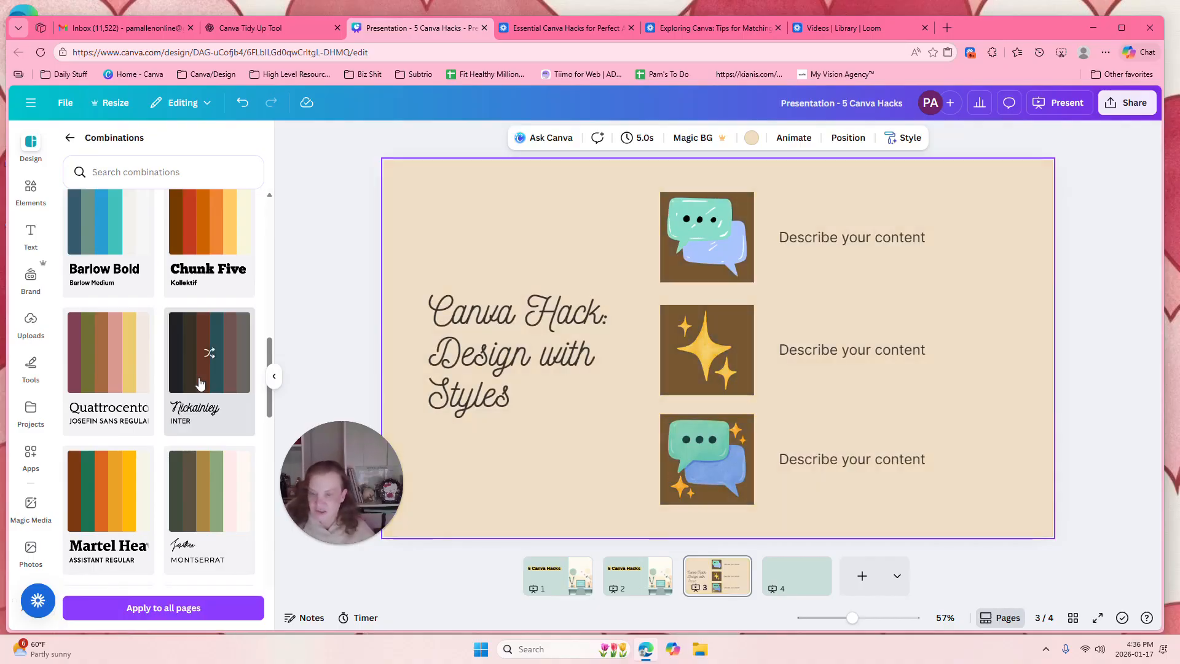
pyautogui.click(189, 612)
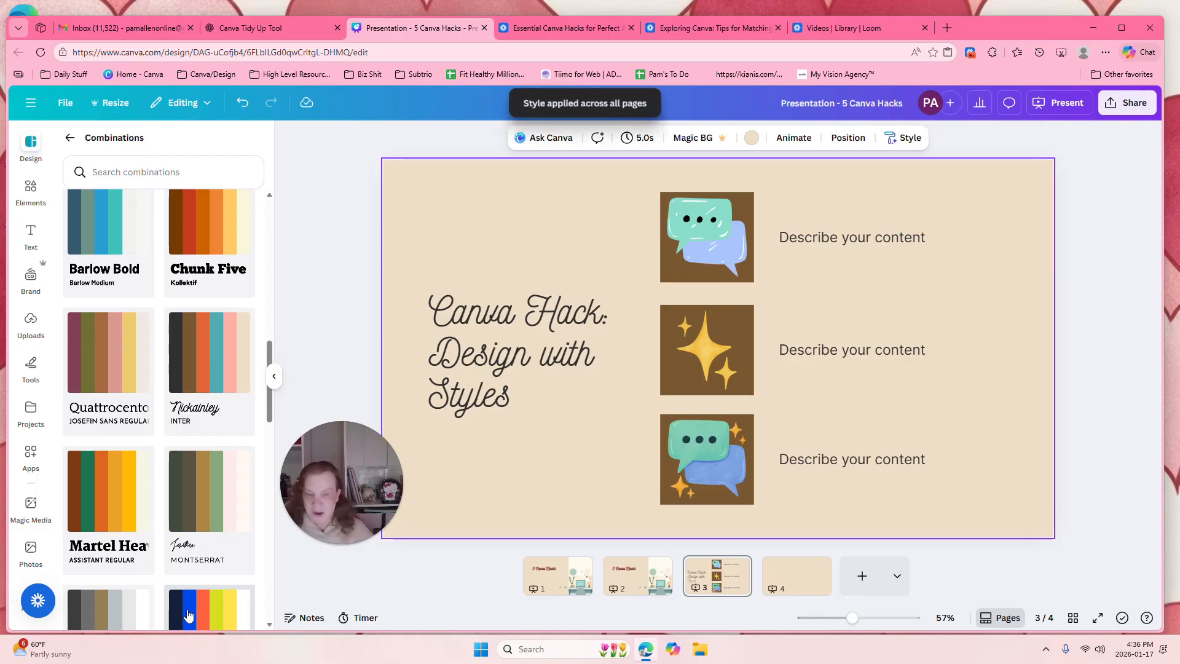
pyautogui.click(537, 577)
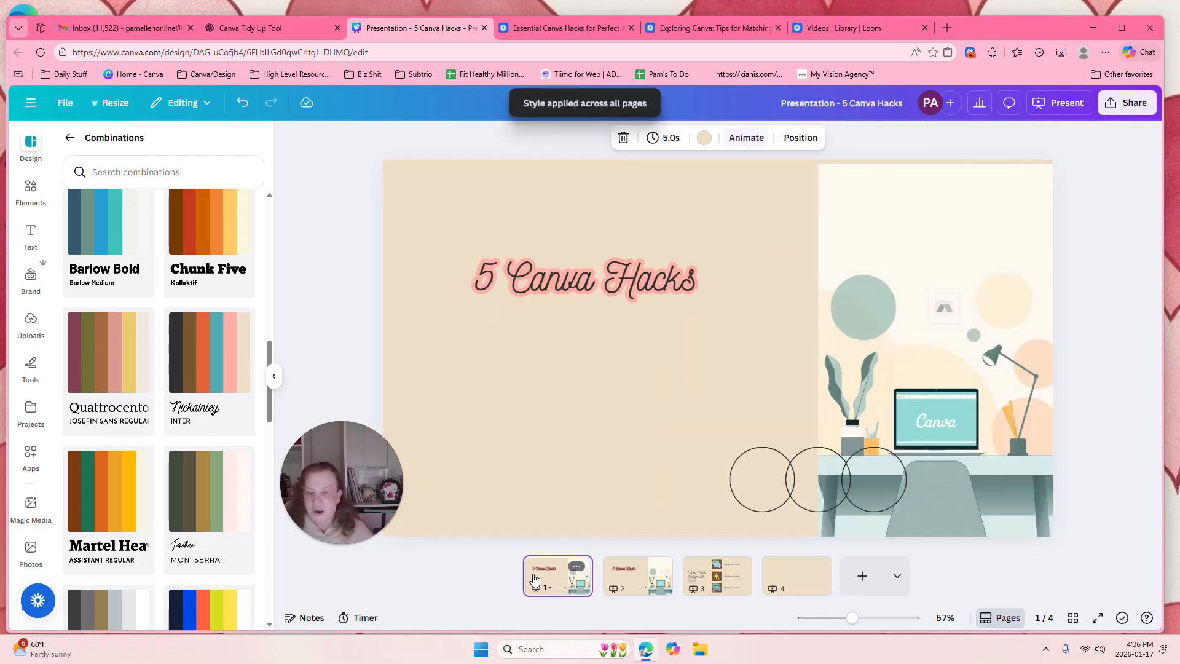
pyautogui.click(647, 587)
pyautogui.click(713, 581)
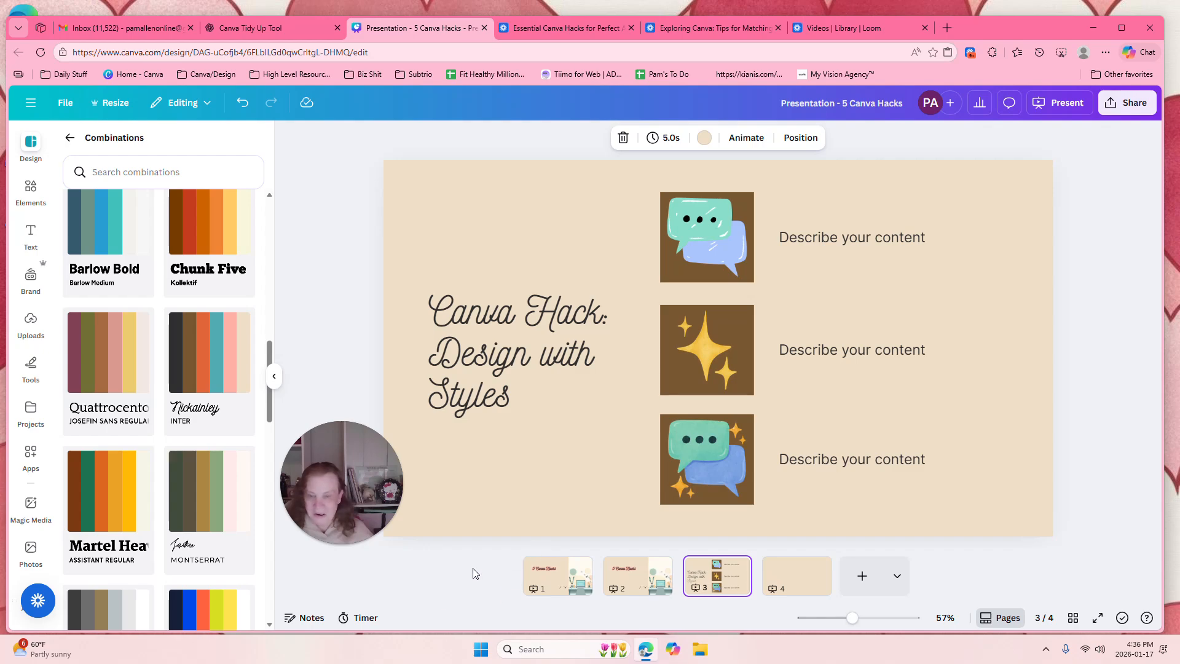
# Step: Apply the purple, teal, pink and cream colour palette to all pages, shuffled to purple text on a pale pink background
pyautogui.moveTo(269, 336); pyautogui.dragTo(266, 144)
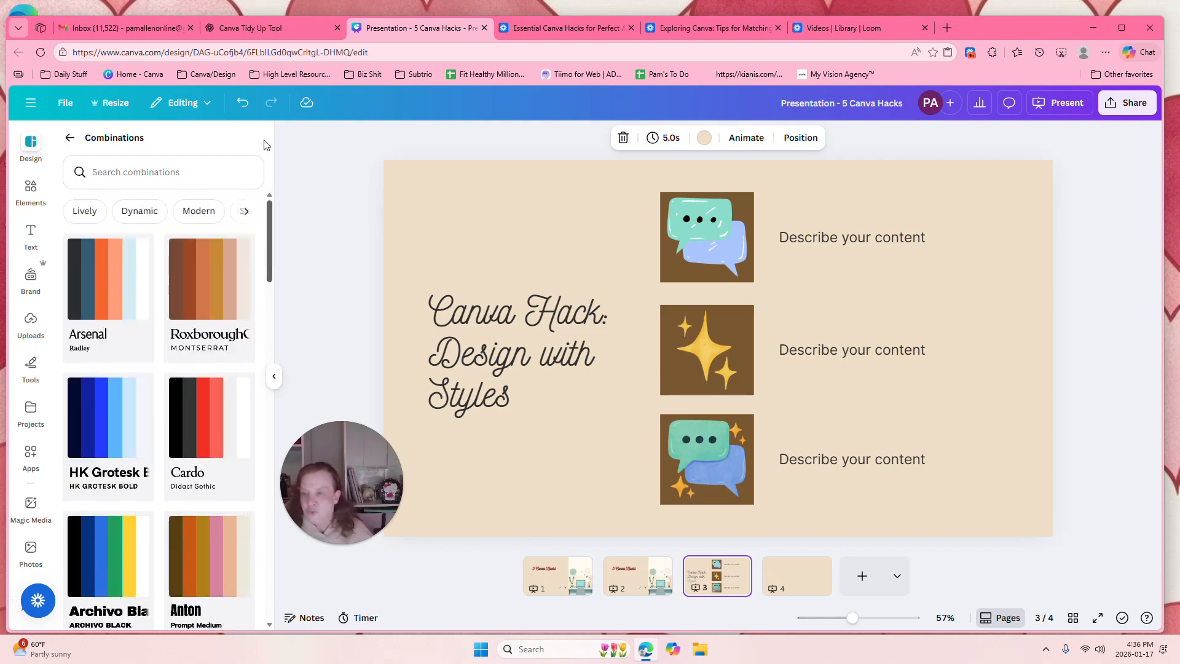
pyautogui.click(72, 140)
pyautogui.moveTo(267, 364)
pyautogui.mouseDown()
pyautogui.moveTo(265, 517)
pyautogui.moveTo(259, 368)
pyautogui.mouseUp()
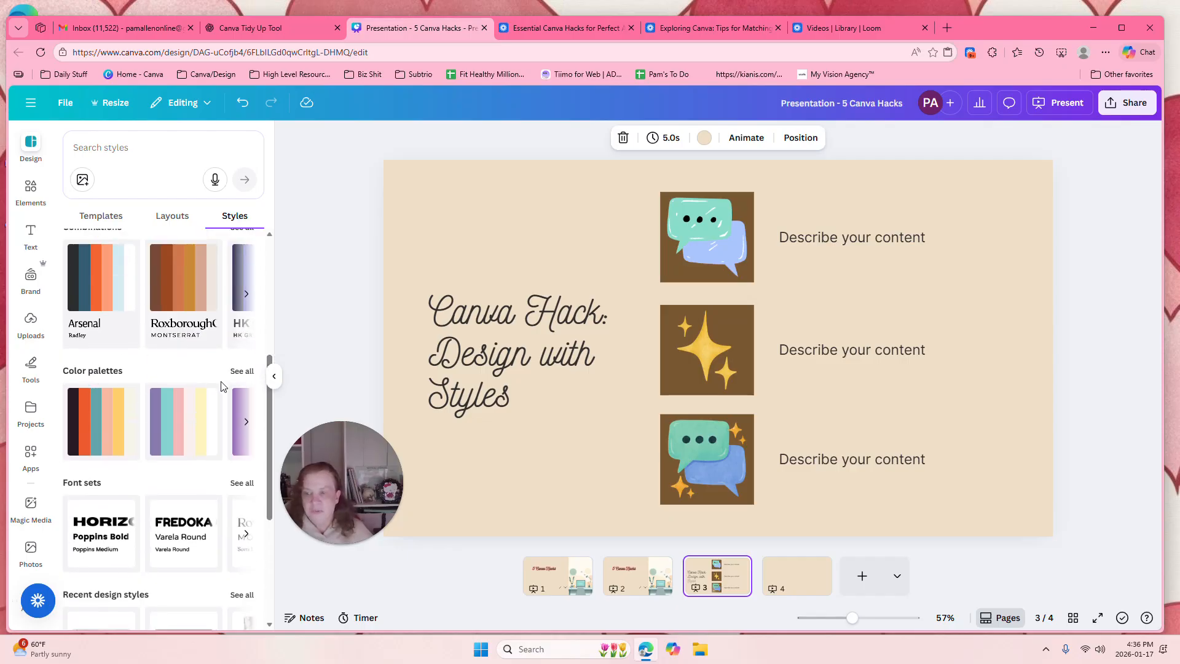
pyautogui.click(240, 372)
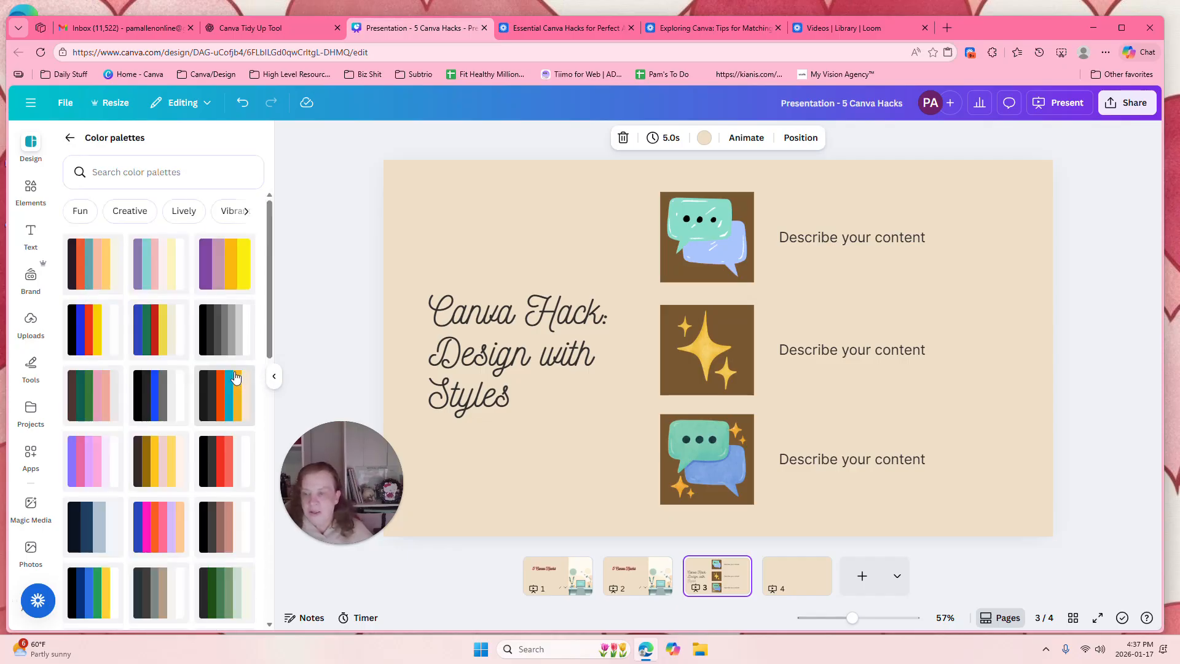
pyautogui.click(156, 267)
pyautogui.click(156, 268)
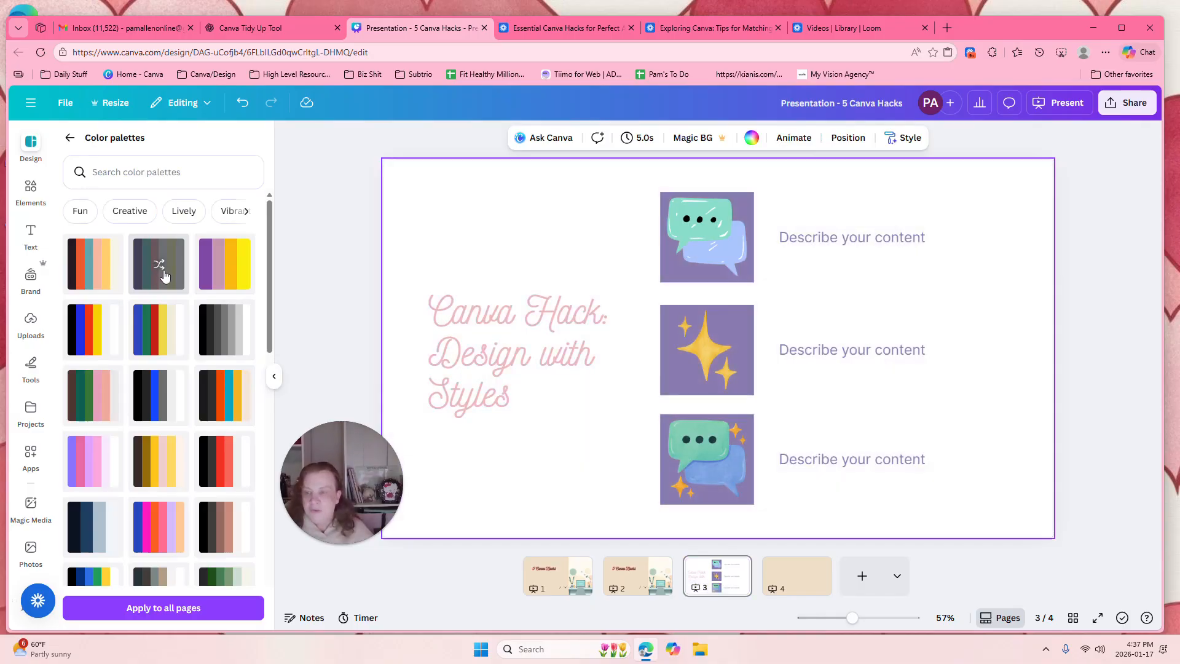
pyautogui.click(164, 276)
pyautogui.click(164, 276)
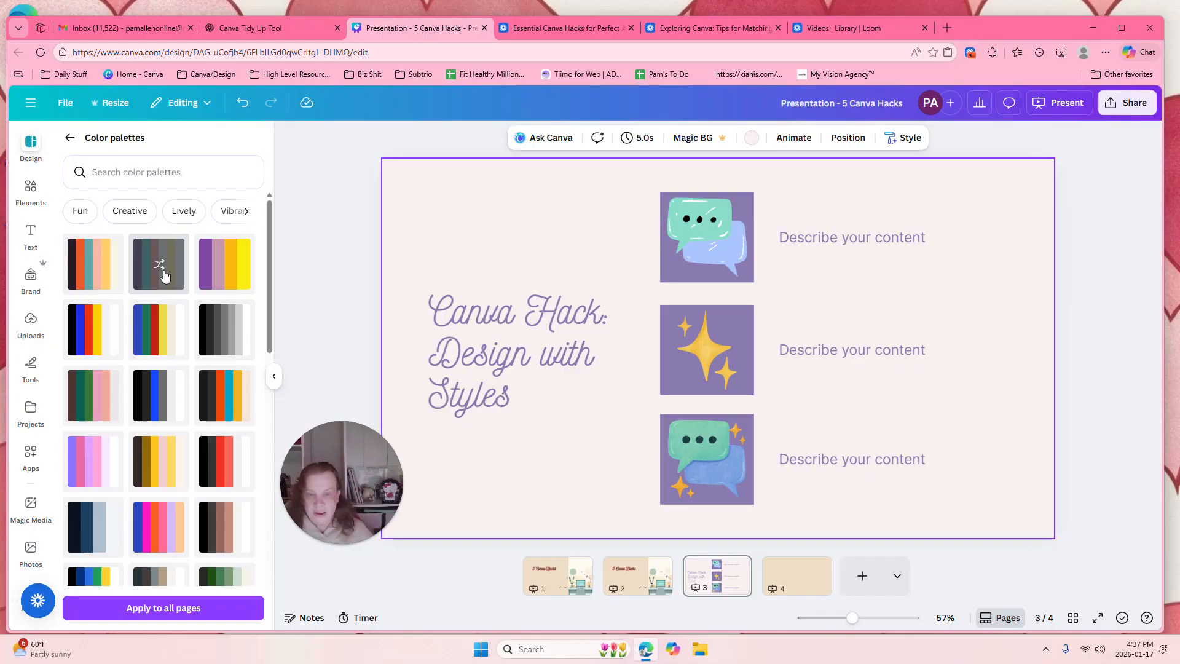
pyautogui.click(172, 617)
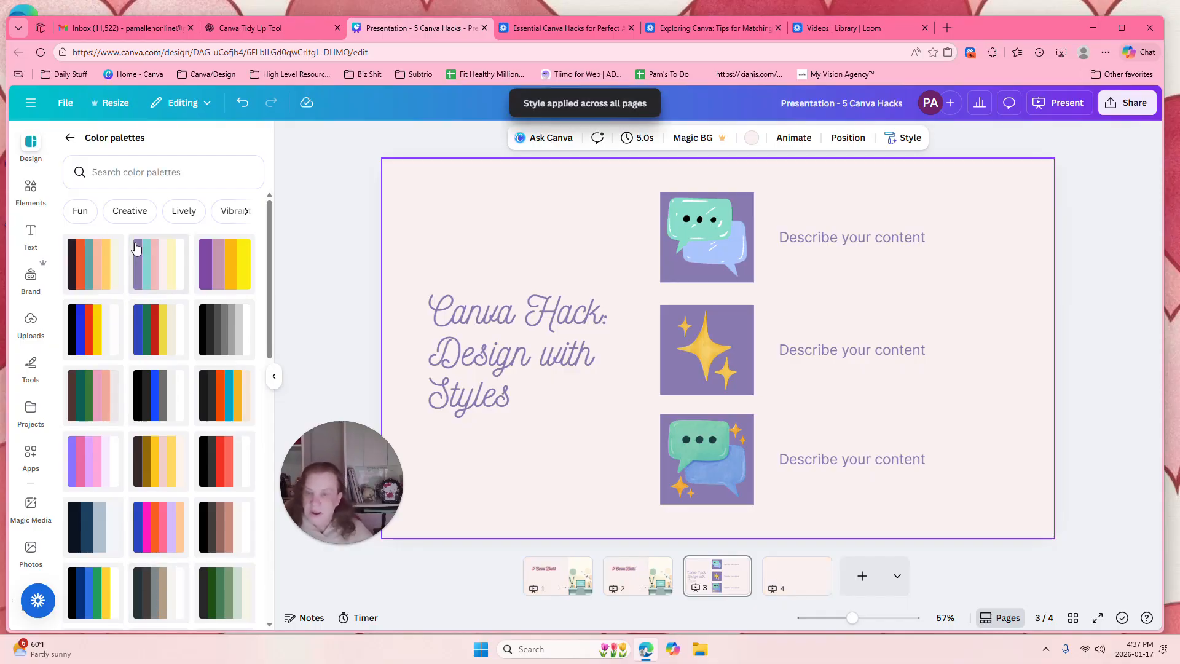
# Step: Try the Suranna font set, apply the Gagalin, Caveat and Quicksand set to all pages, and check slide 1
pyautogui.click(68, 140)
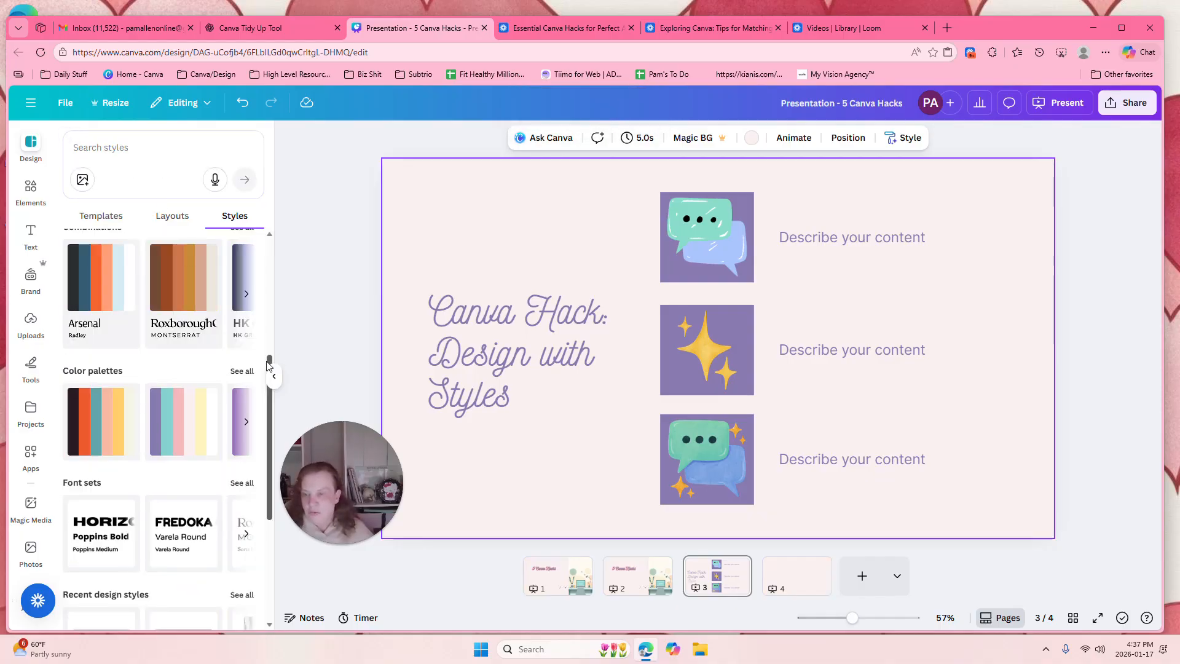
pyautogui.scroll(-1, 269, 361)
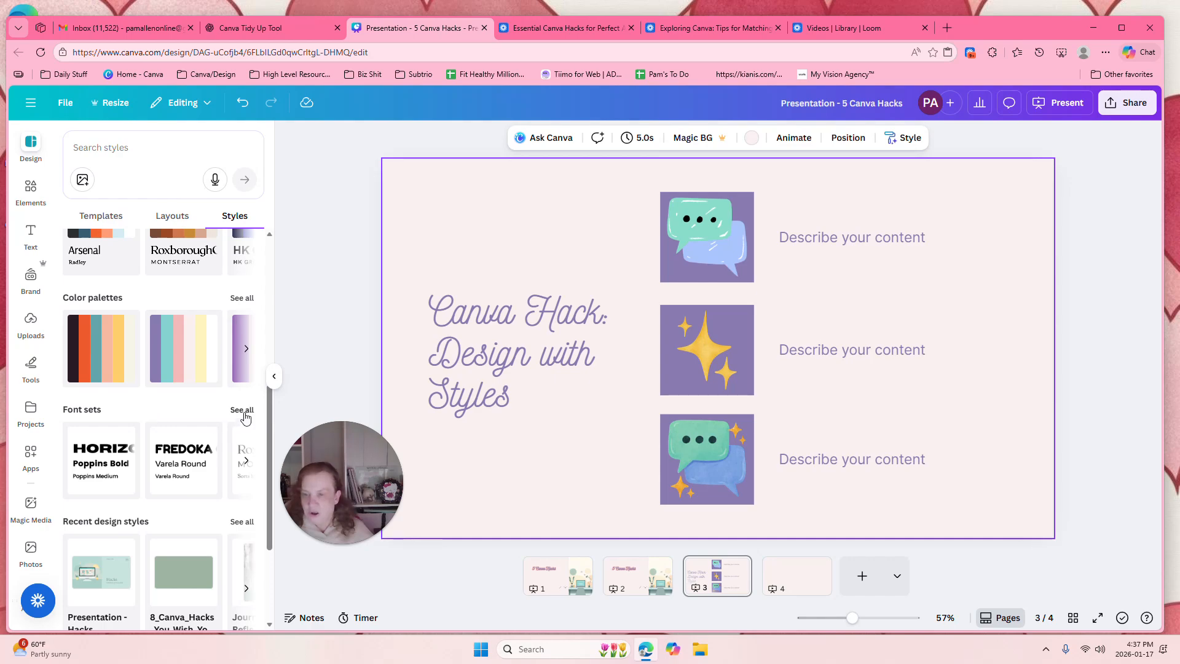
pyautogui.click(242, 410)
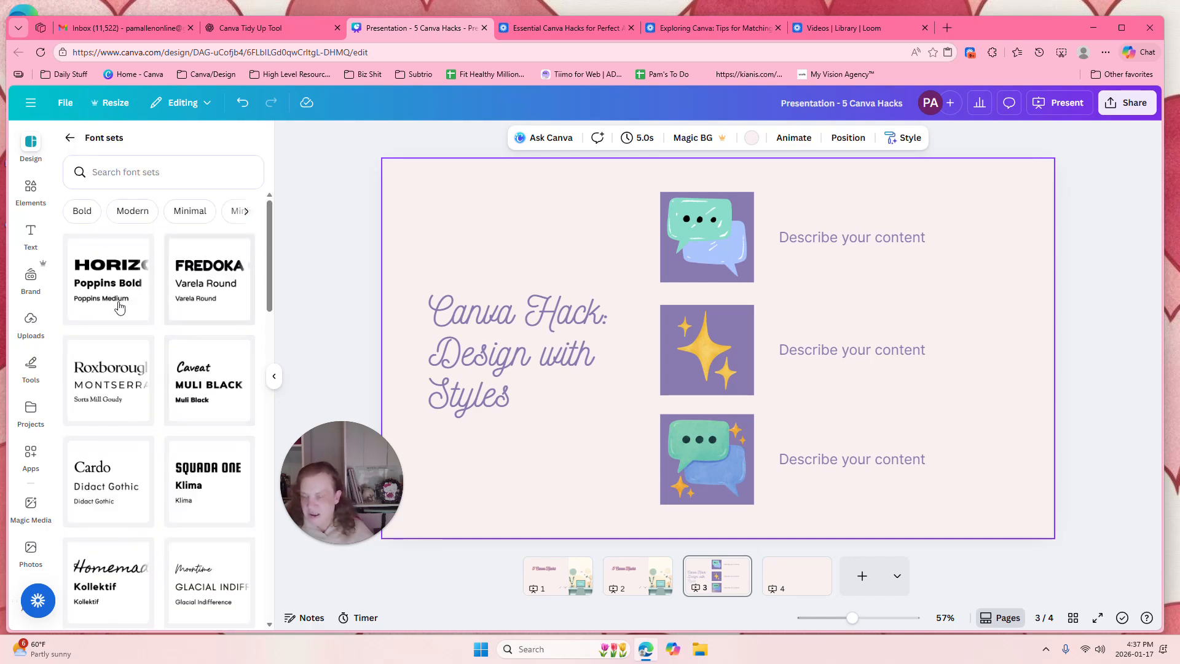
pyautogui.moveTo(268, 275); pyautogui.dragTo(274, 481)
pyautogui.click(197, 418)
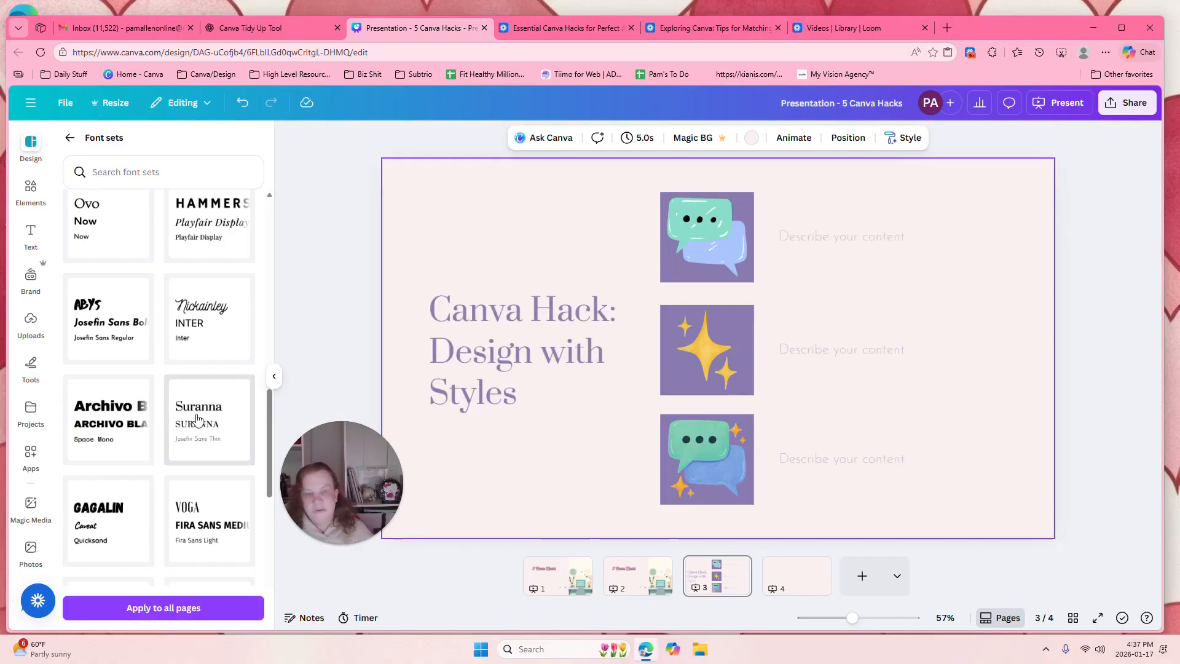
pyautogui.click(108, 511)
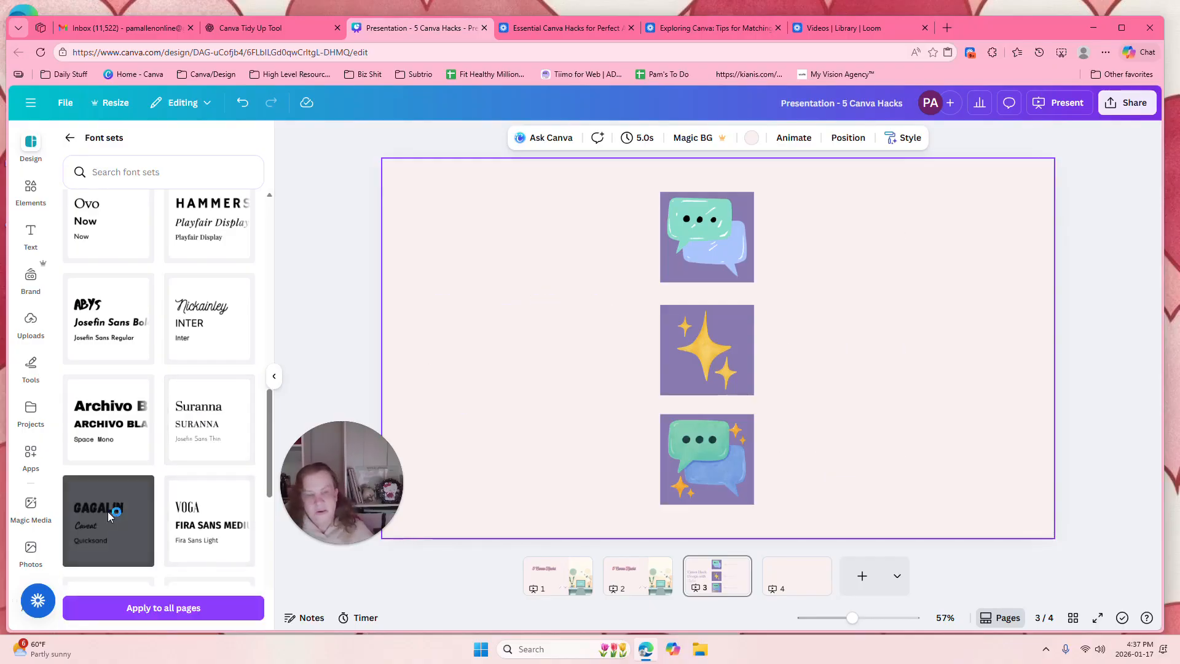
pyautogui.click(169, 616)
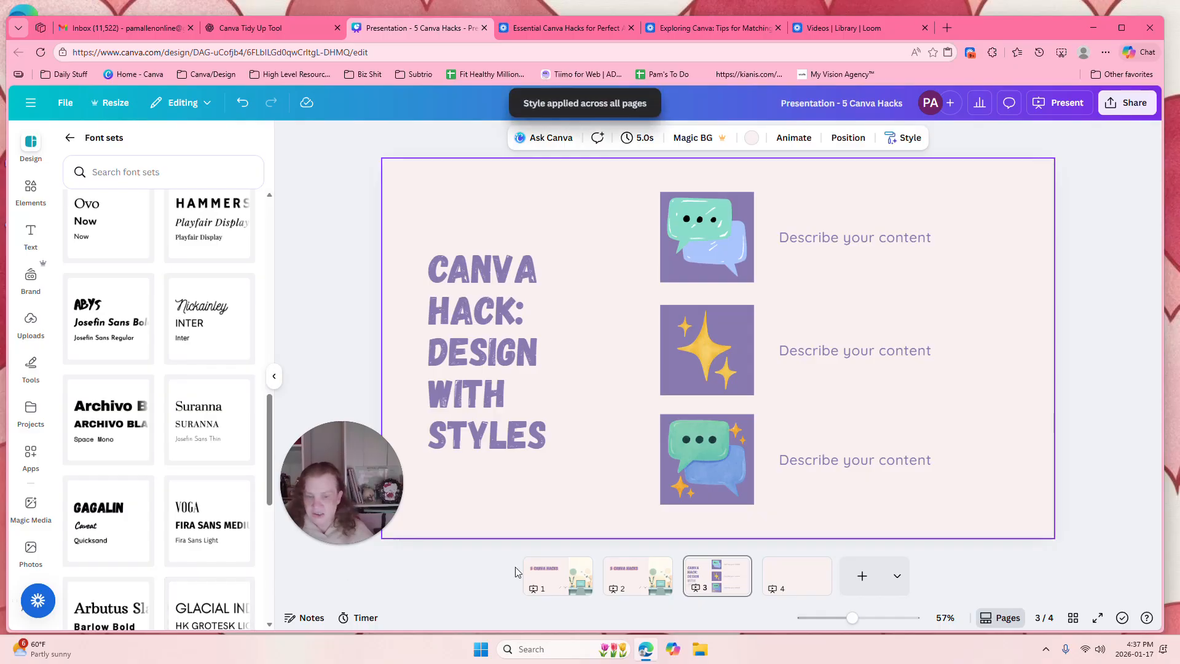
pyautogui.click(567, 584)
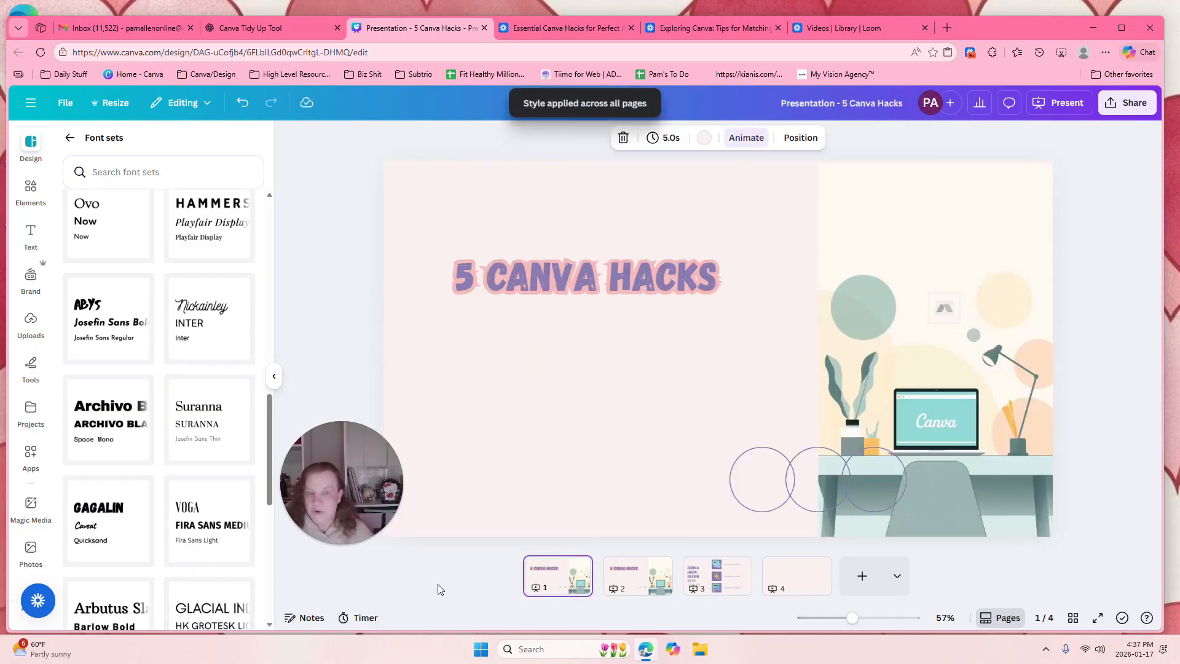
pyautogui.click(71, 138)
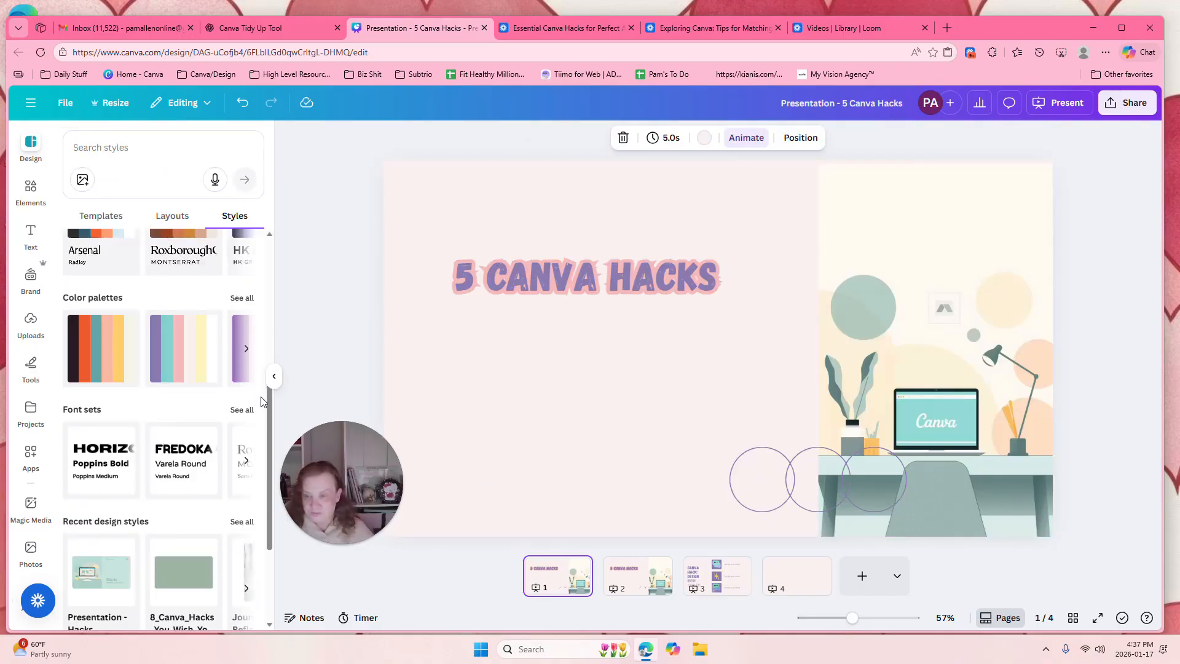
pyautogui.moveTo(270, 456); pyautogui.dragTo(274, 237)
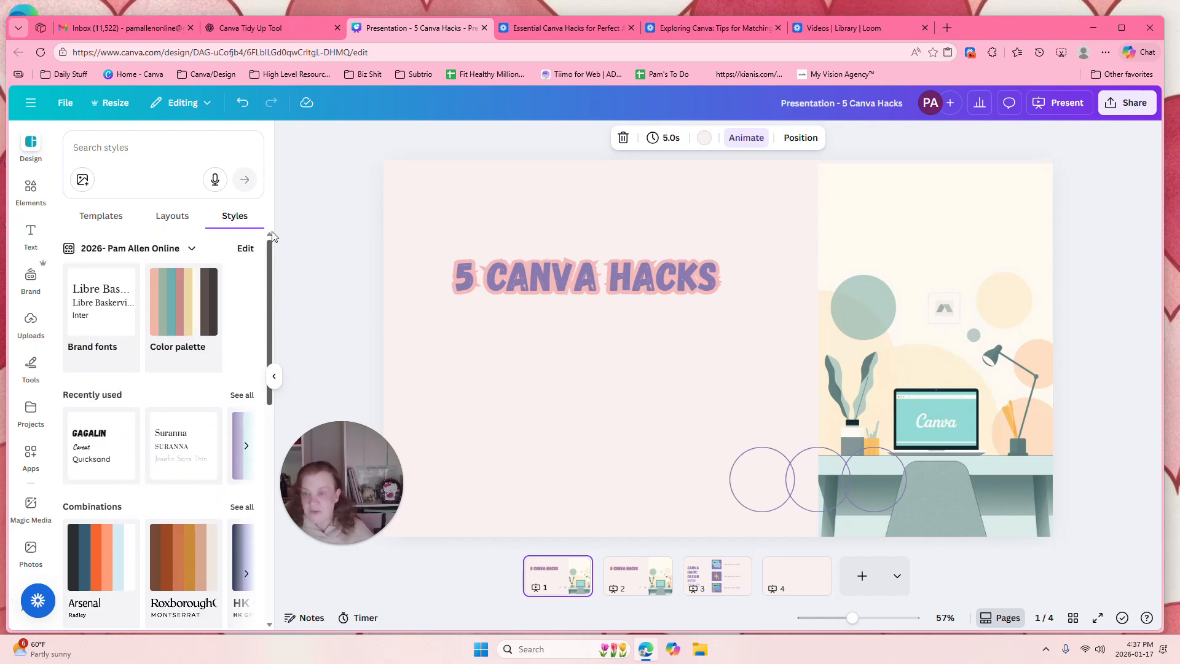